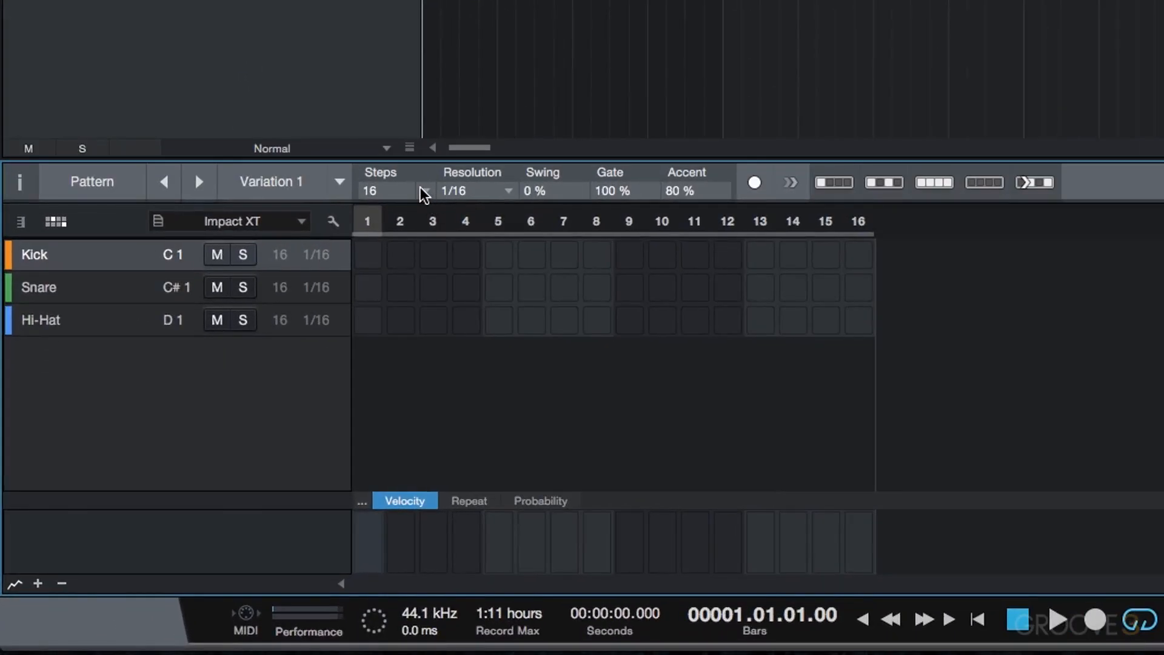
Try pattern lengths of 32 and 64 steps for the Impact drum pattern.
left_click(236, 397)
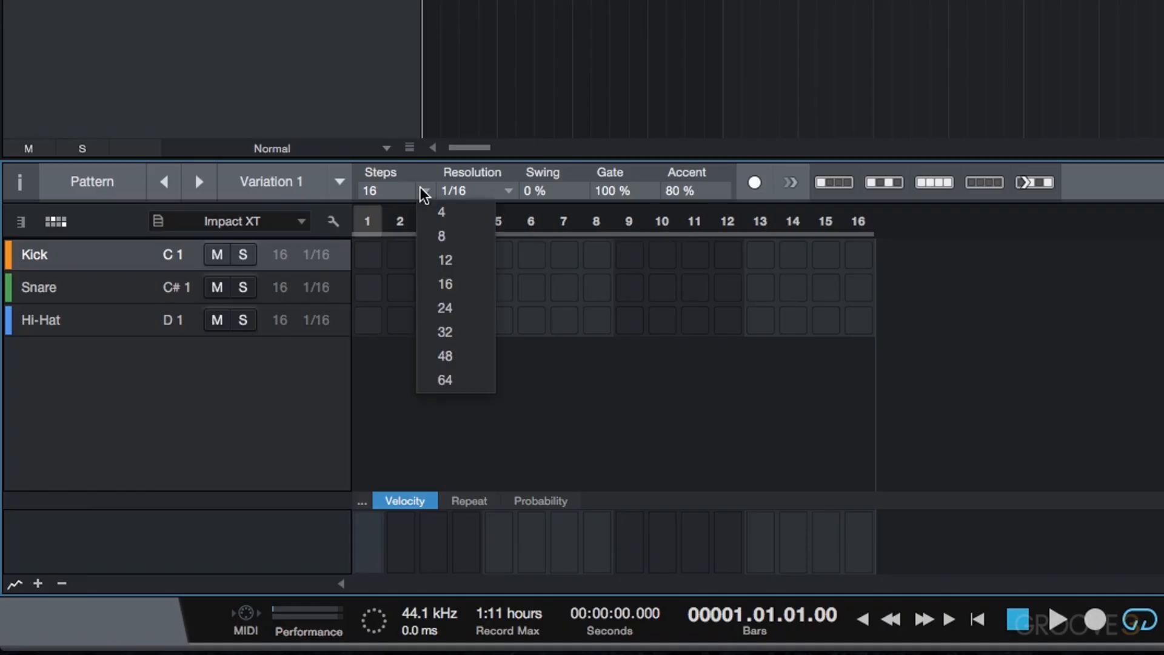
left_click(454, 332)
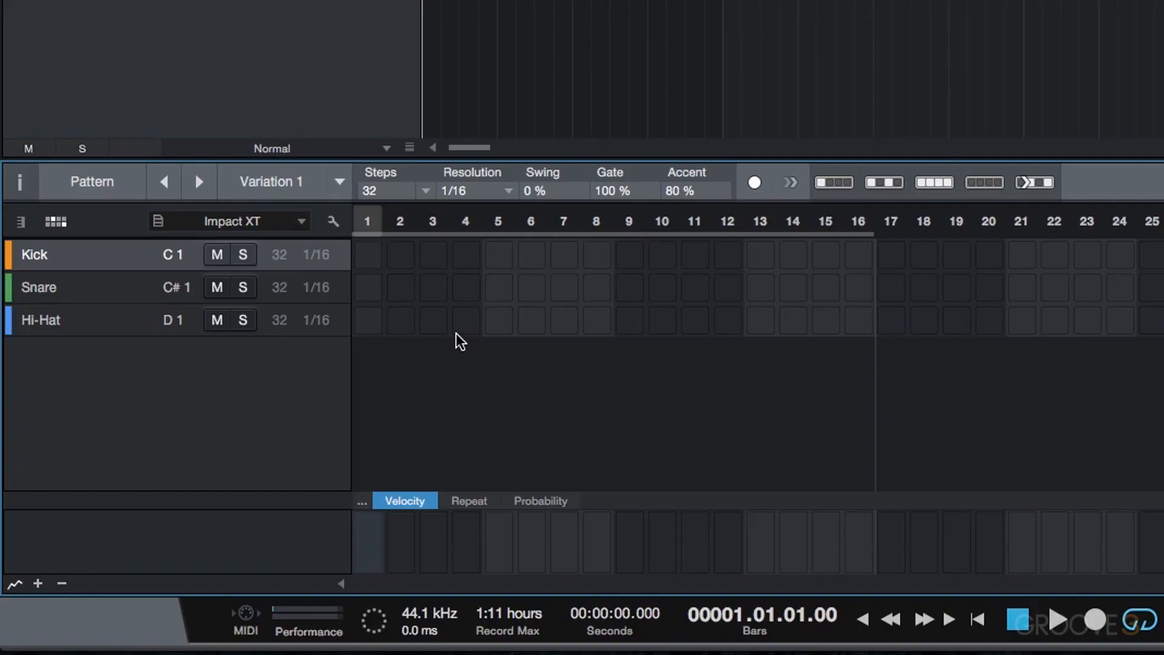
left_click(426, 191)
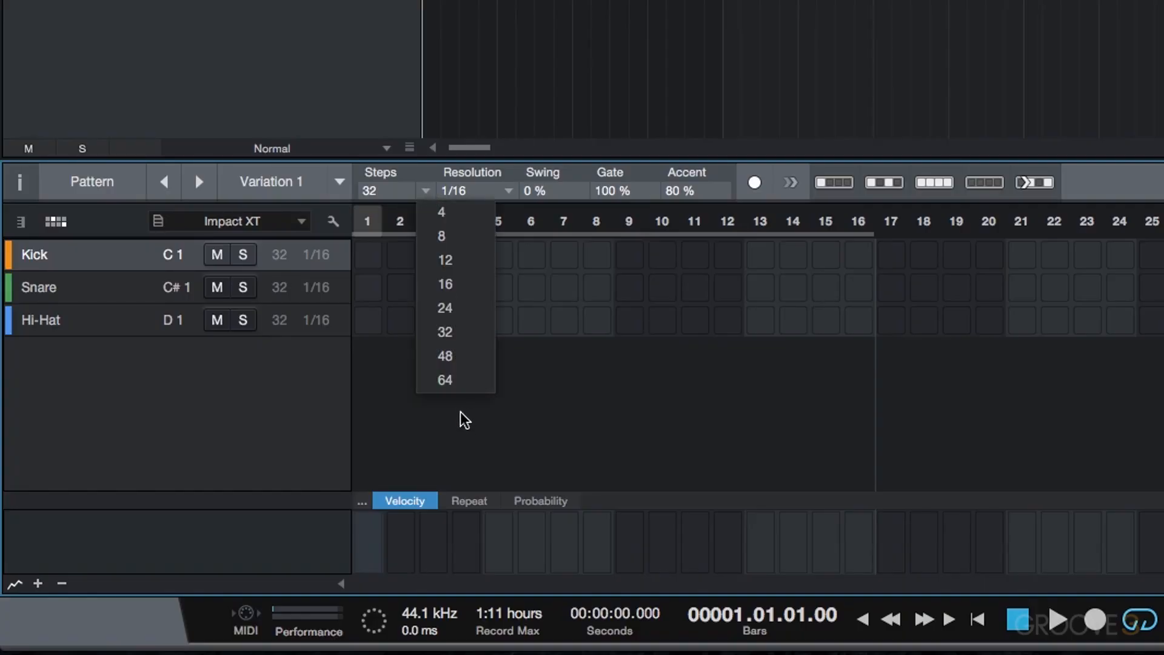
left_click(454, 382)
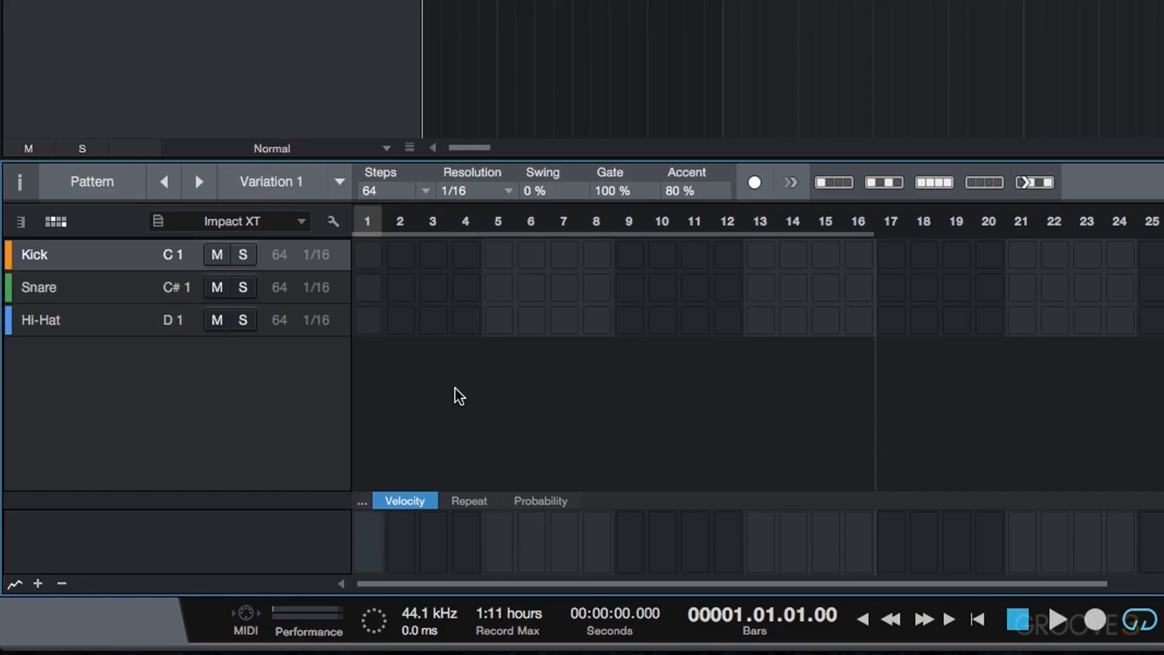
Set the drum pattern's length to 32 steps.
left_click(417, 191)
left_click(424, 191)
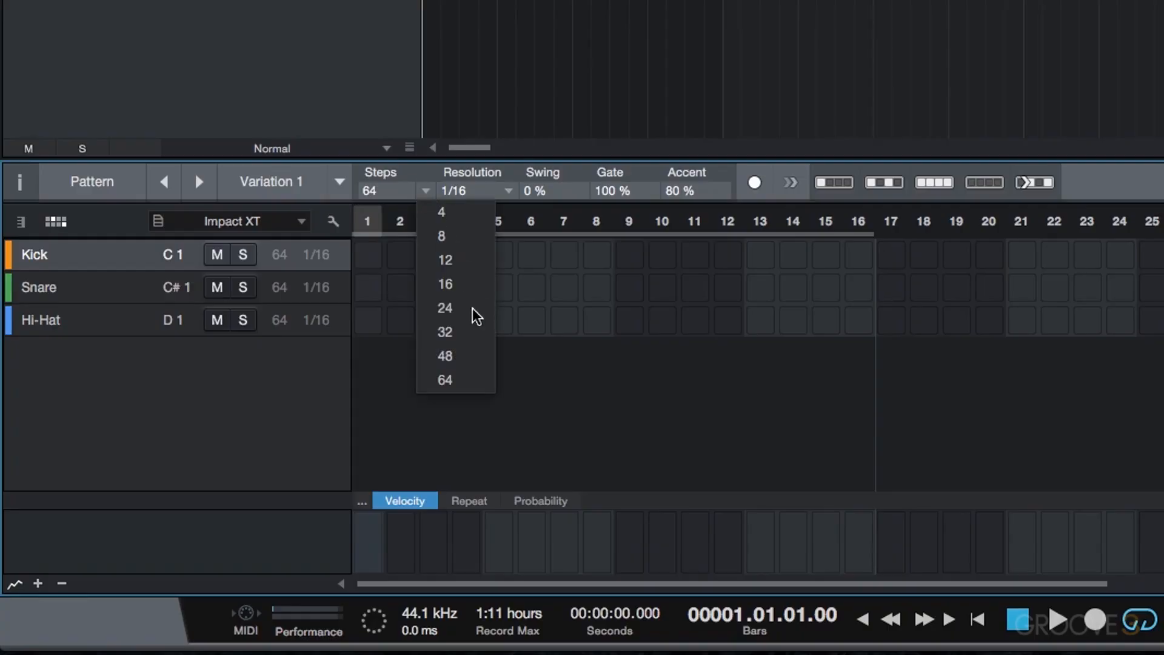
left_click(448, 332)
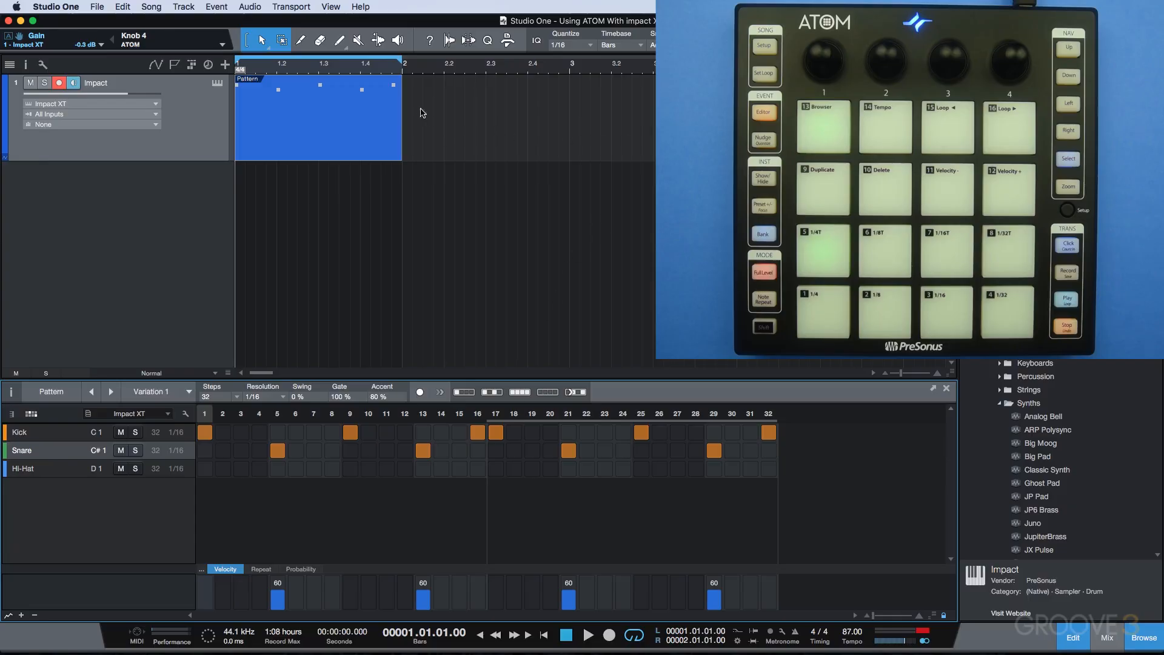
Extend the loop range and the Impact track's pattern to the start of bar 3, and play the result.
left_click_drag(400, 53, 570, 84)
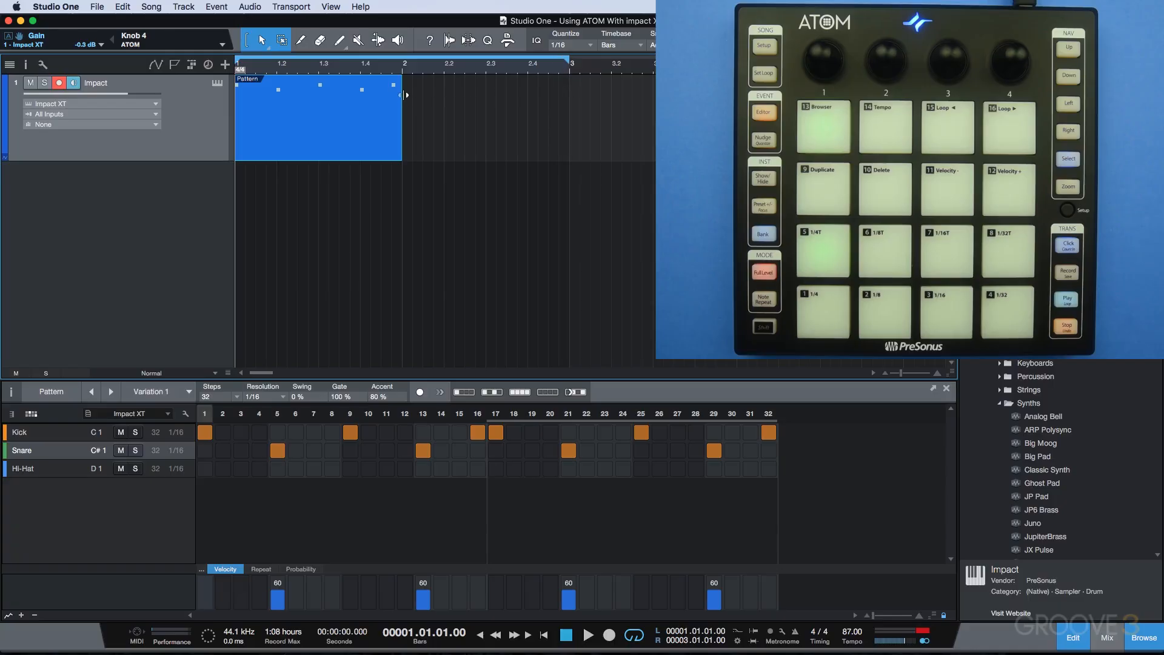
left_click_drag(401, 97, 569, 155)
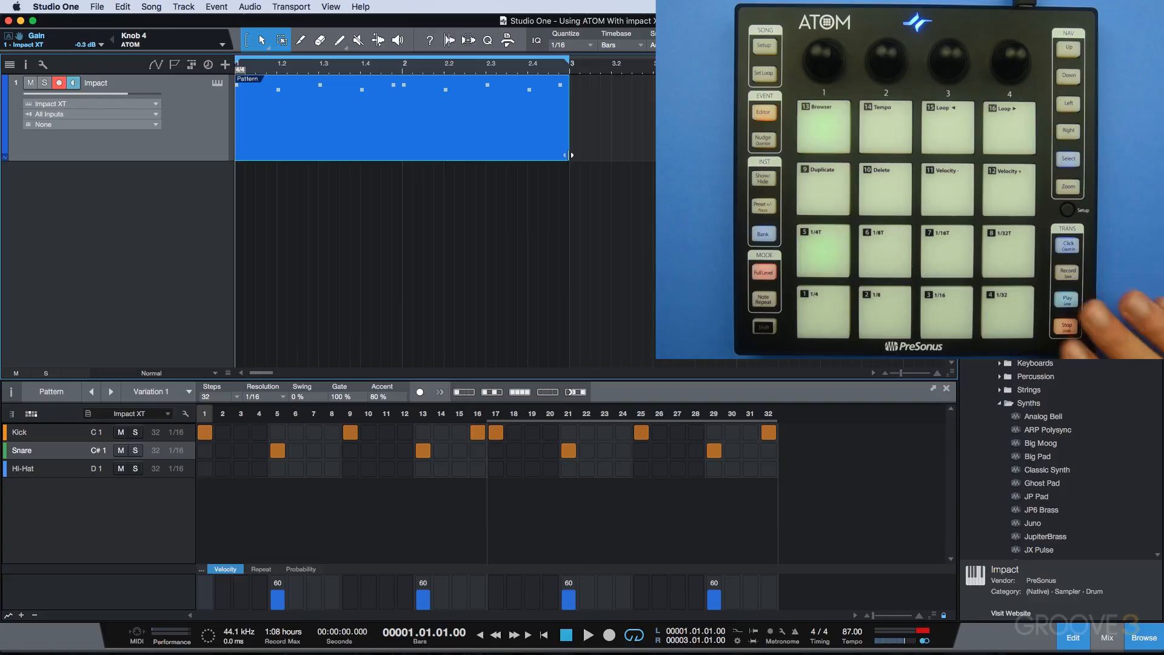
key("space")
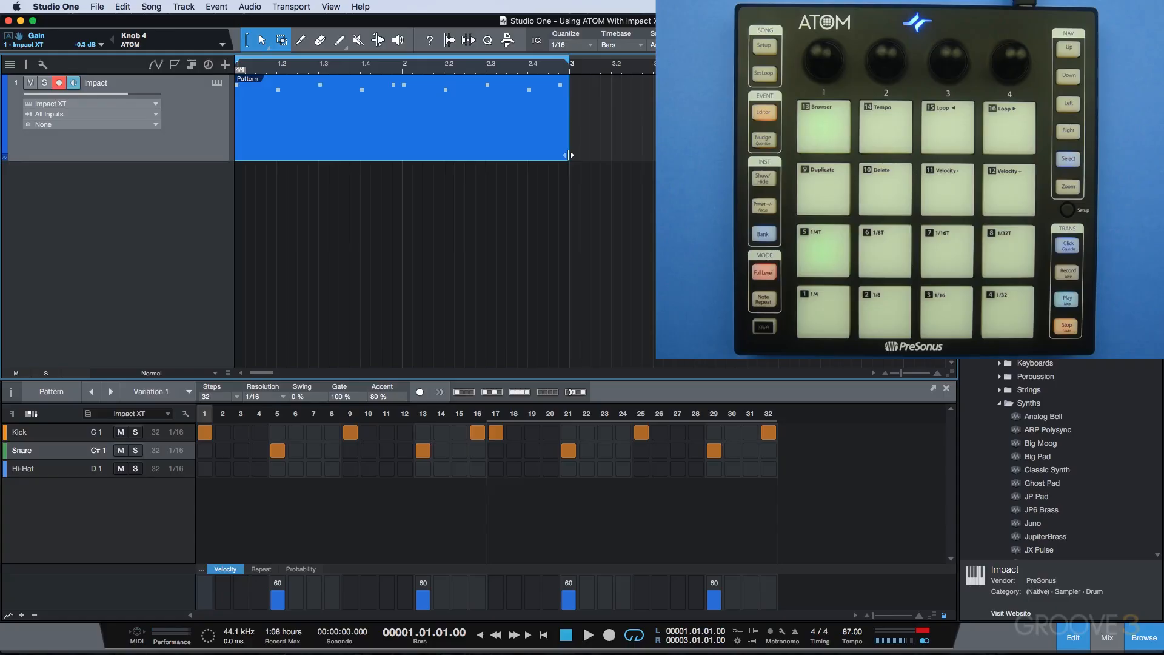
Set the number of steps in the drum pattern to 16.
left_click(237, 397)
left_click(237, 397)
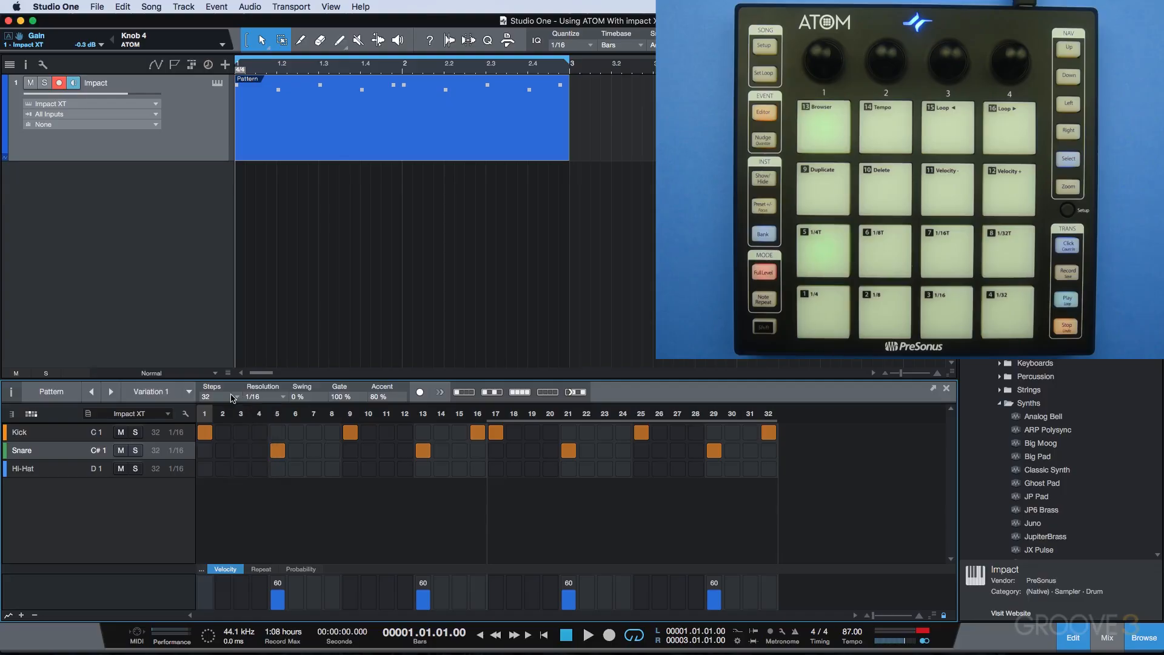
left_click(237, 397)
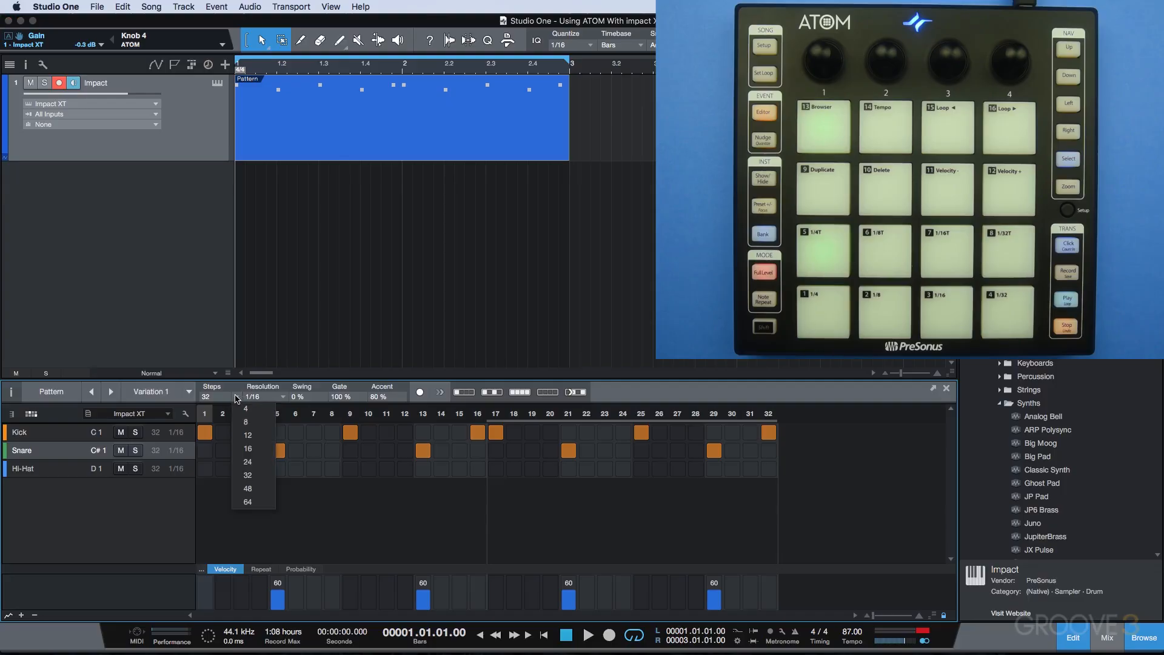
left_click(237, 398)
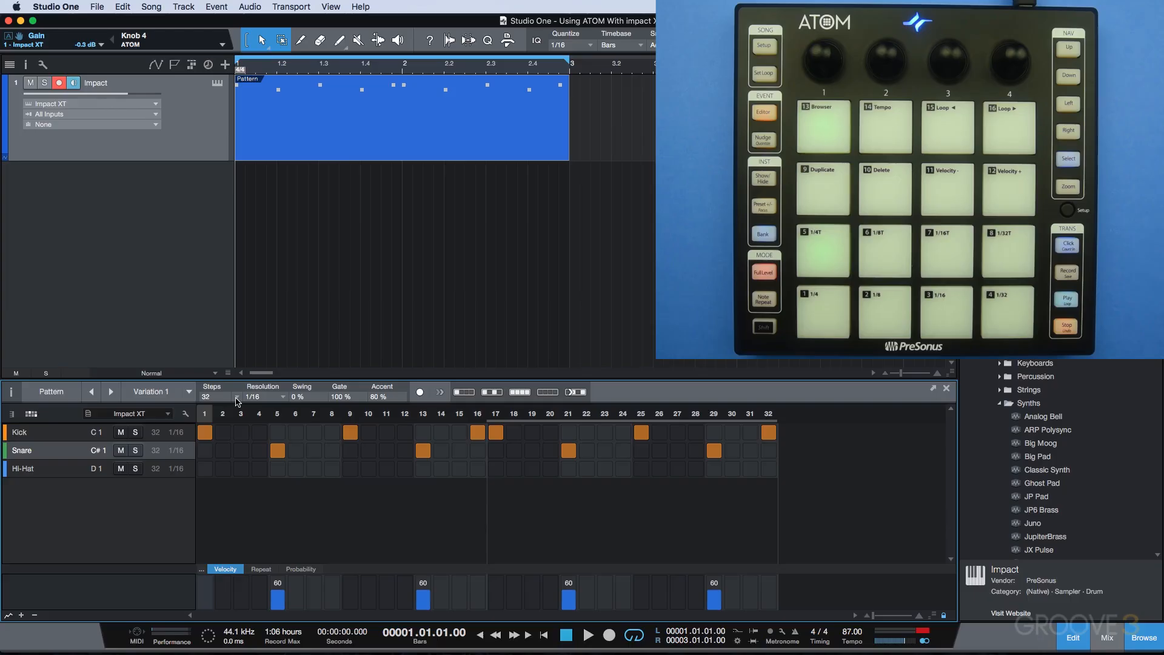
left_click(237, 397)
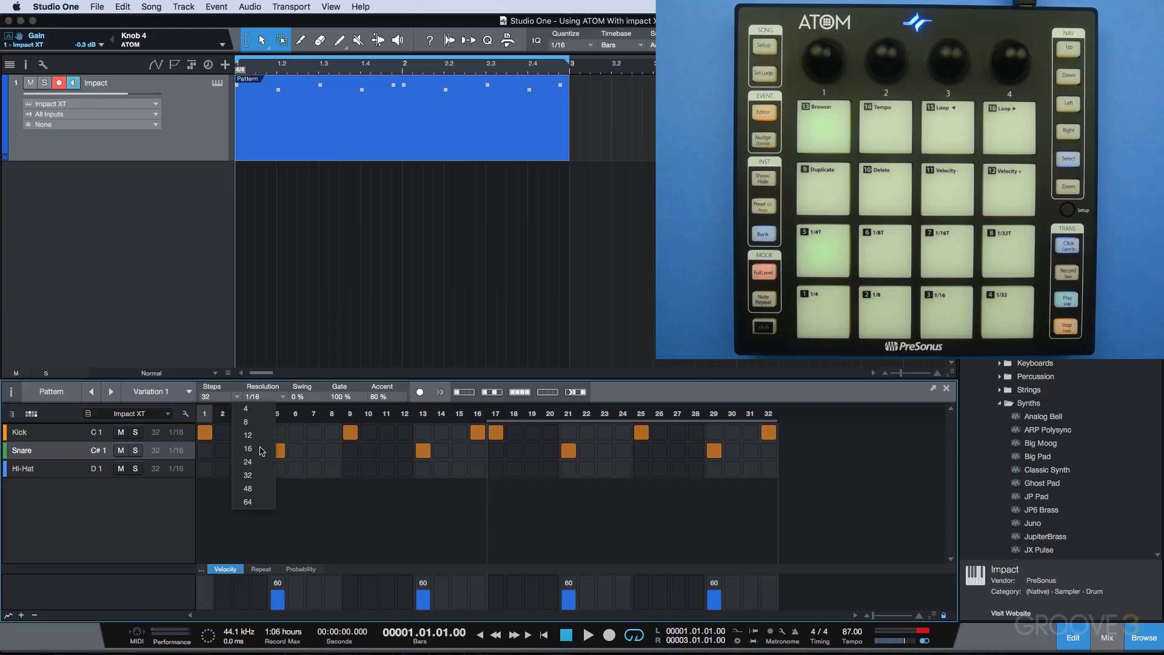
left_click(255, 452)
Clear the snare hits on steps 13 and 5 and the kick hits on steps 9, 1 and 16.
left_click(423, 451)
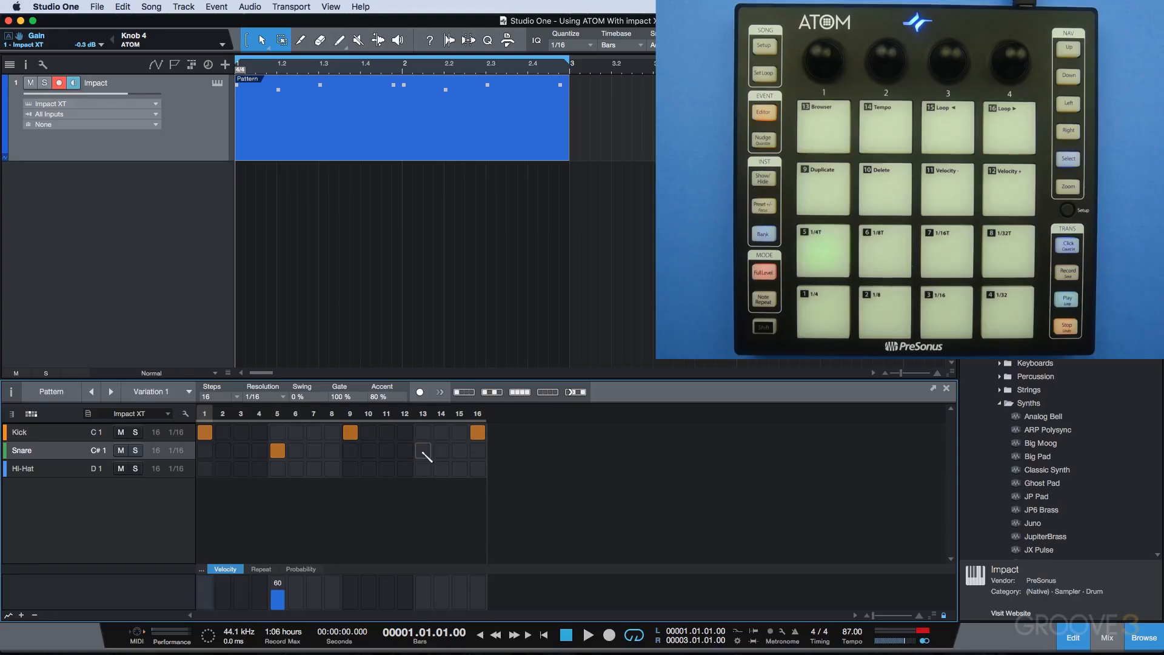
left_click(278, 450)
left_click(350, 431)
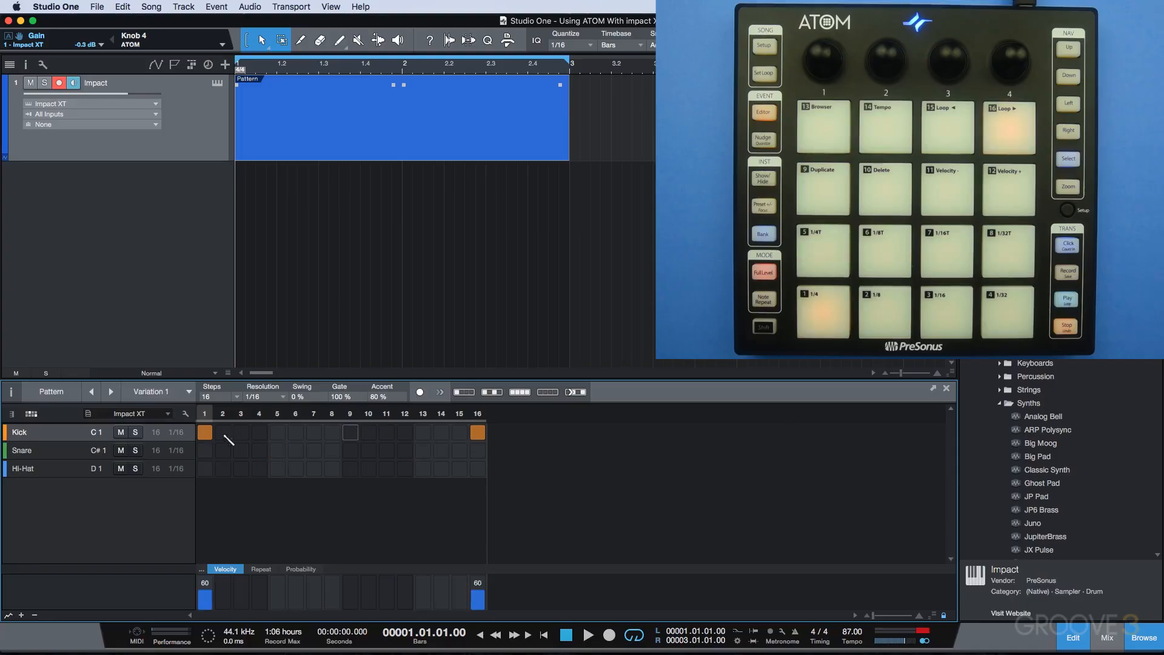
left_click(205, 432)
left_click(478, 432)
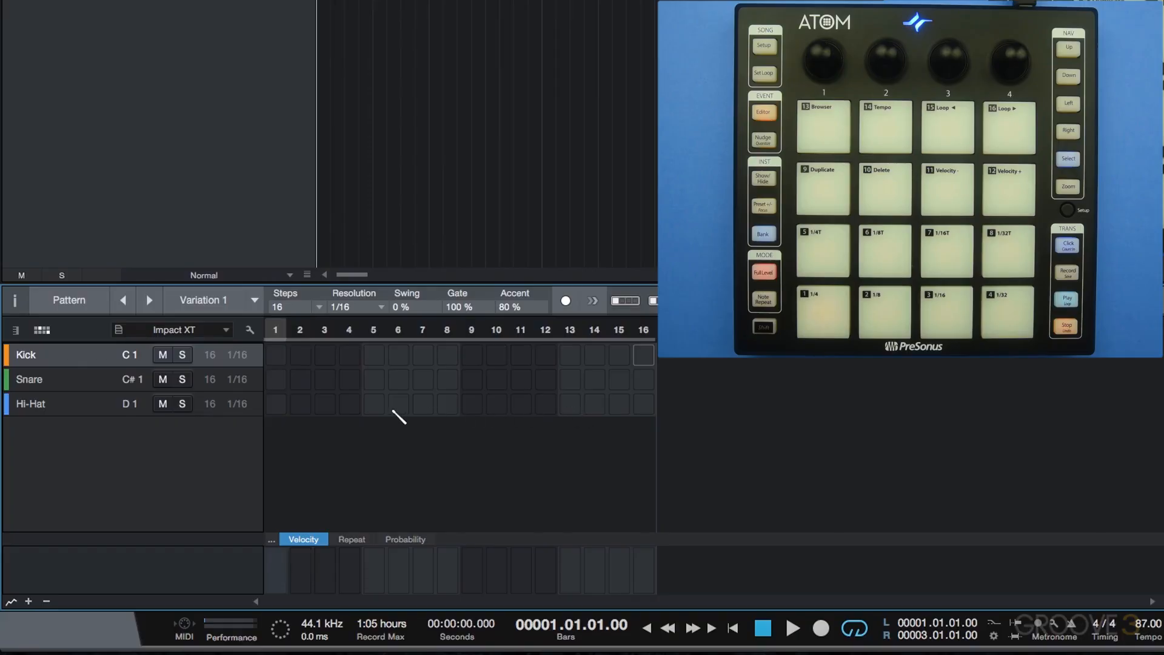
Set the resolution of the Hi-Hat lane alone to 1/32.
left_click(77, 408)
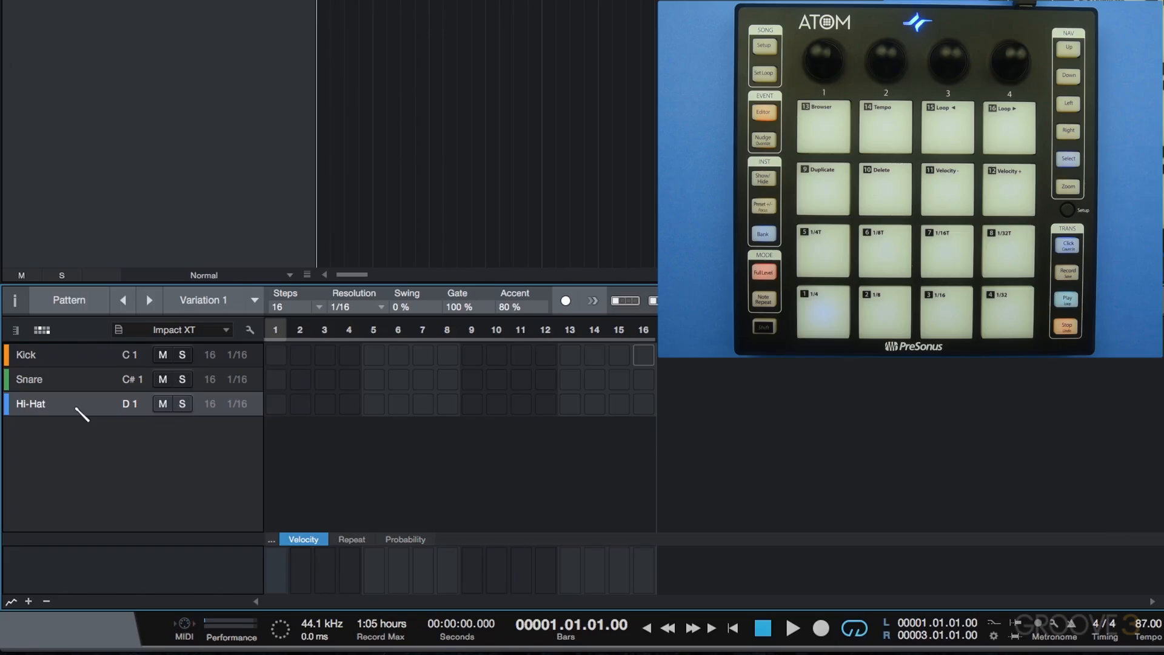
left_click(238, 404)
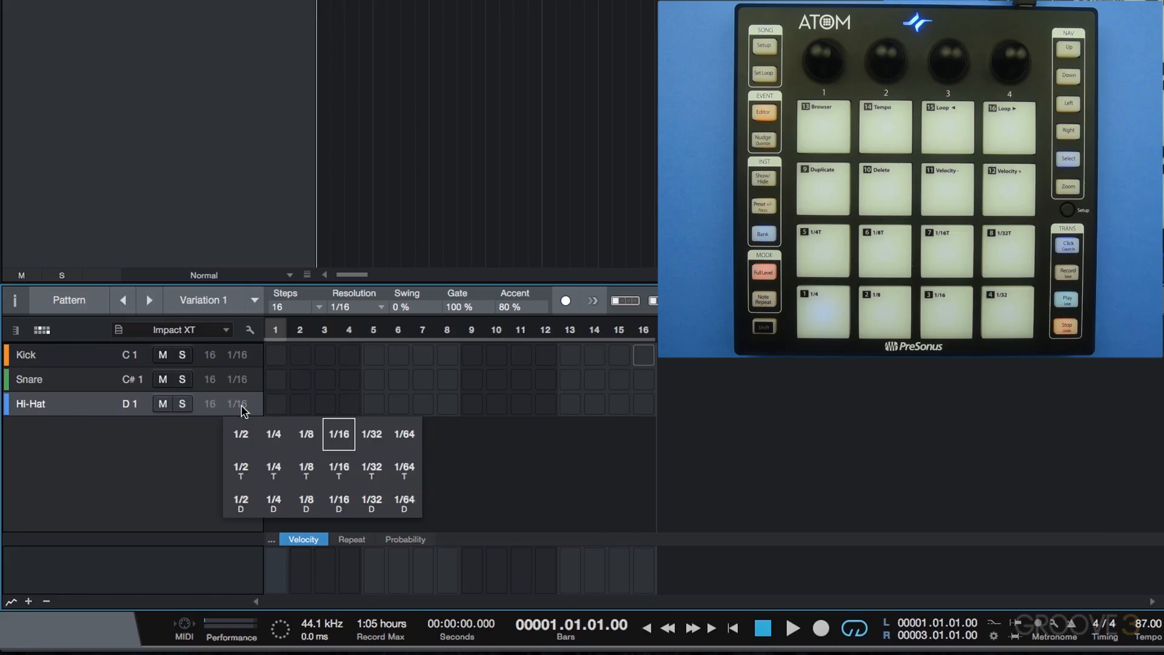
left_click(379, 436)
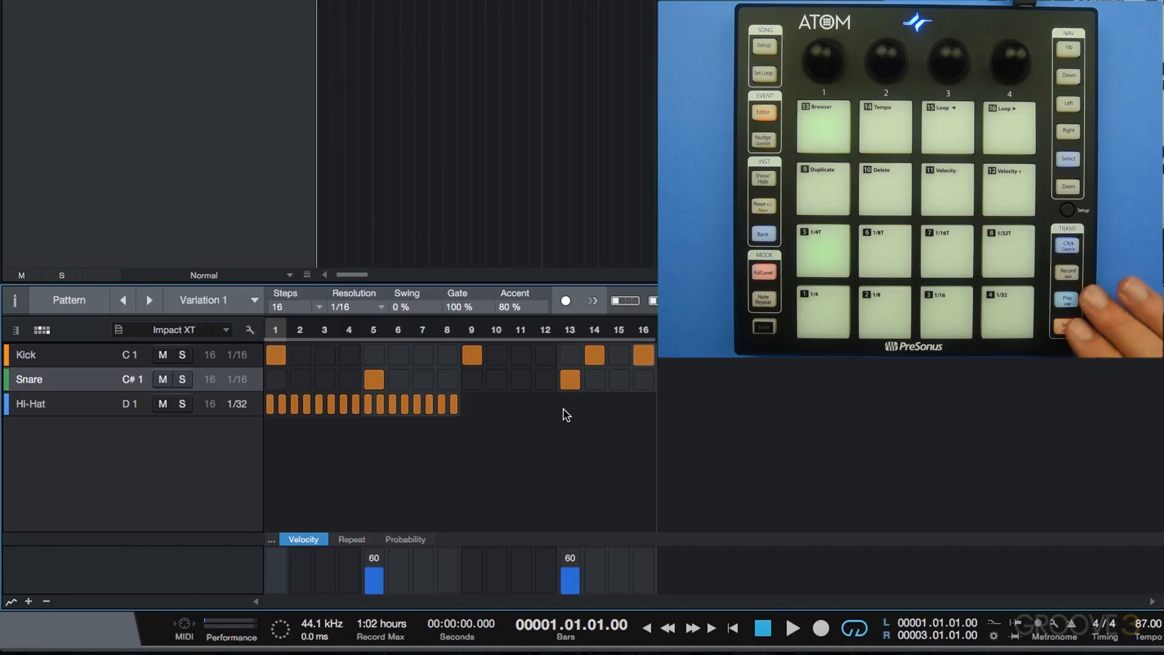
Play the pattern to hear the 1/32 hi-hats against the kick and snare, stopping playback after each listen.
key("space")
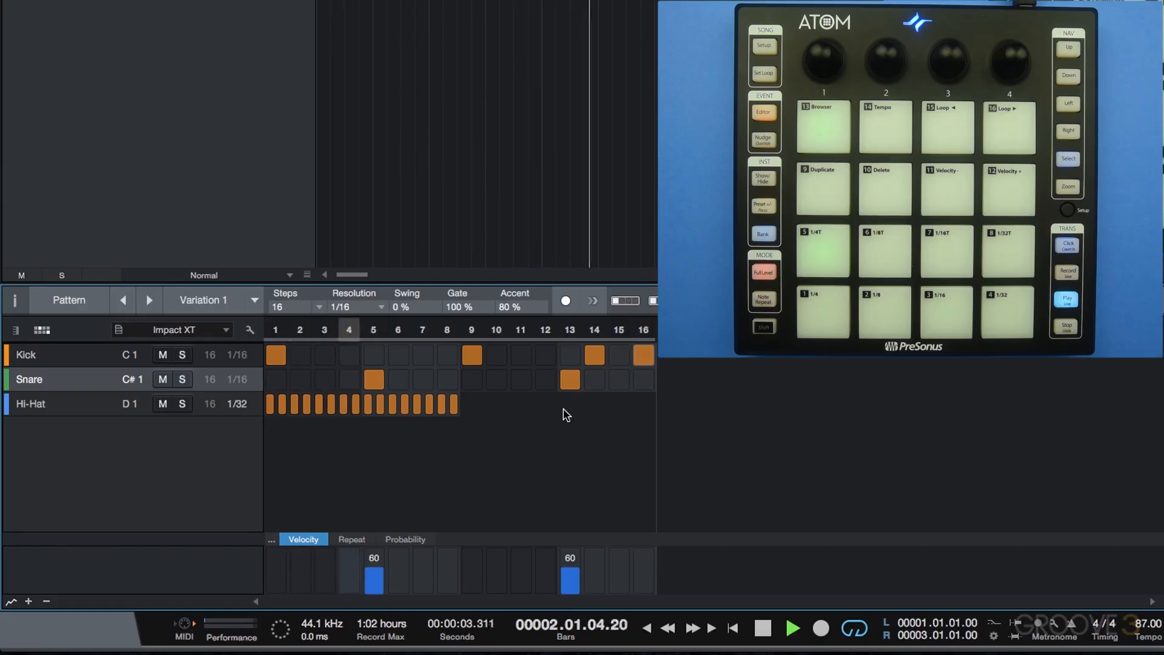
key("space")
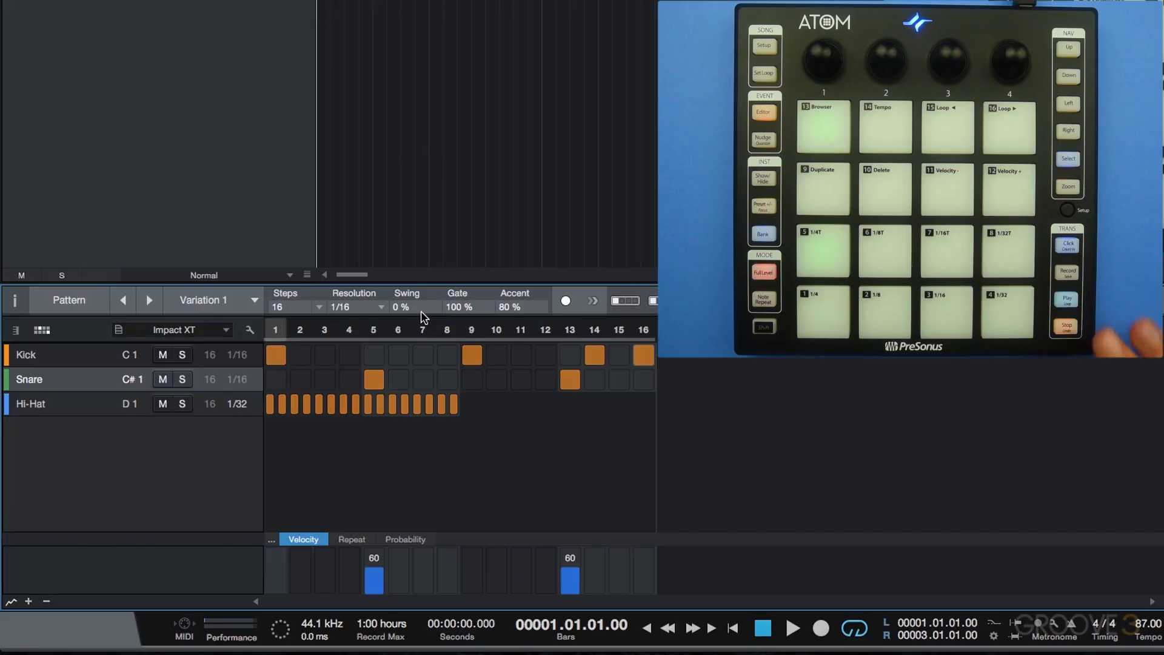
key("space")
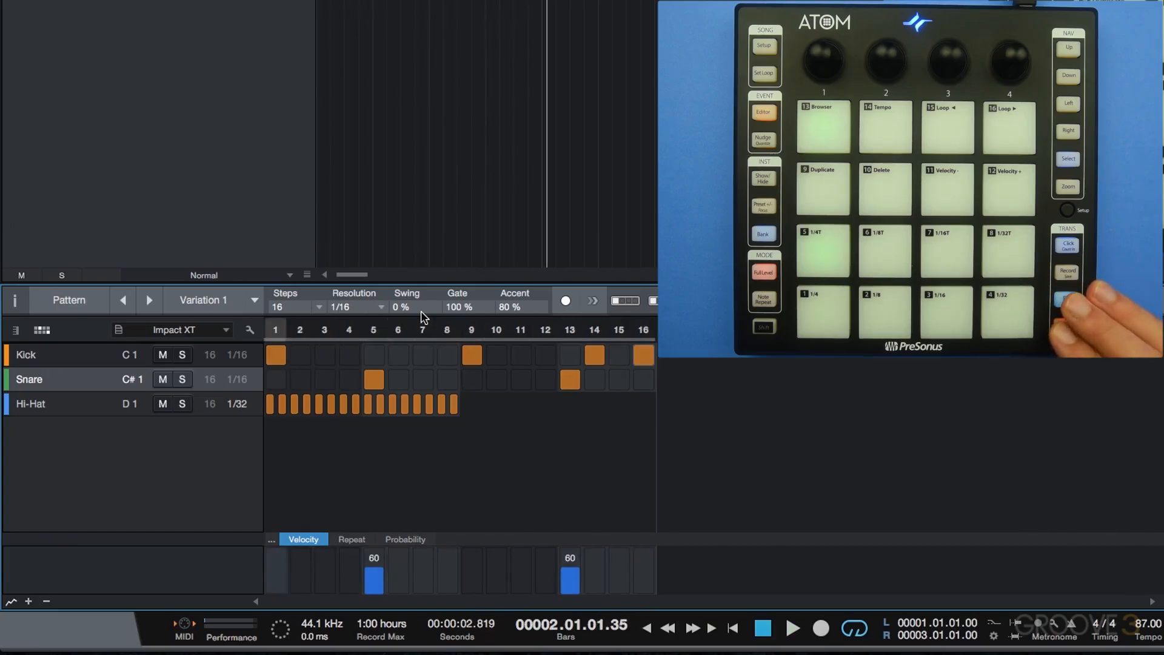
key("space")
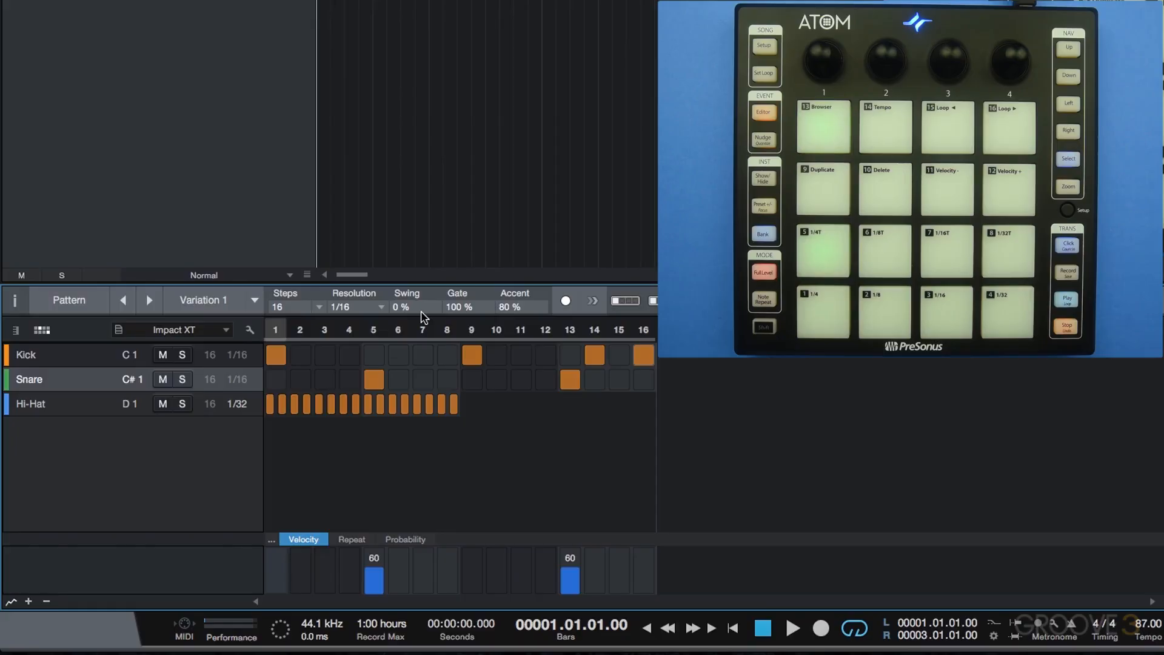
Set the pattern's swing to 100 %.
left_click(421, 311)
type("100")
key("Return")
Set the pattern's swing to 30 % and play the pattern to hear the result.
double_click(410, 307)
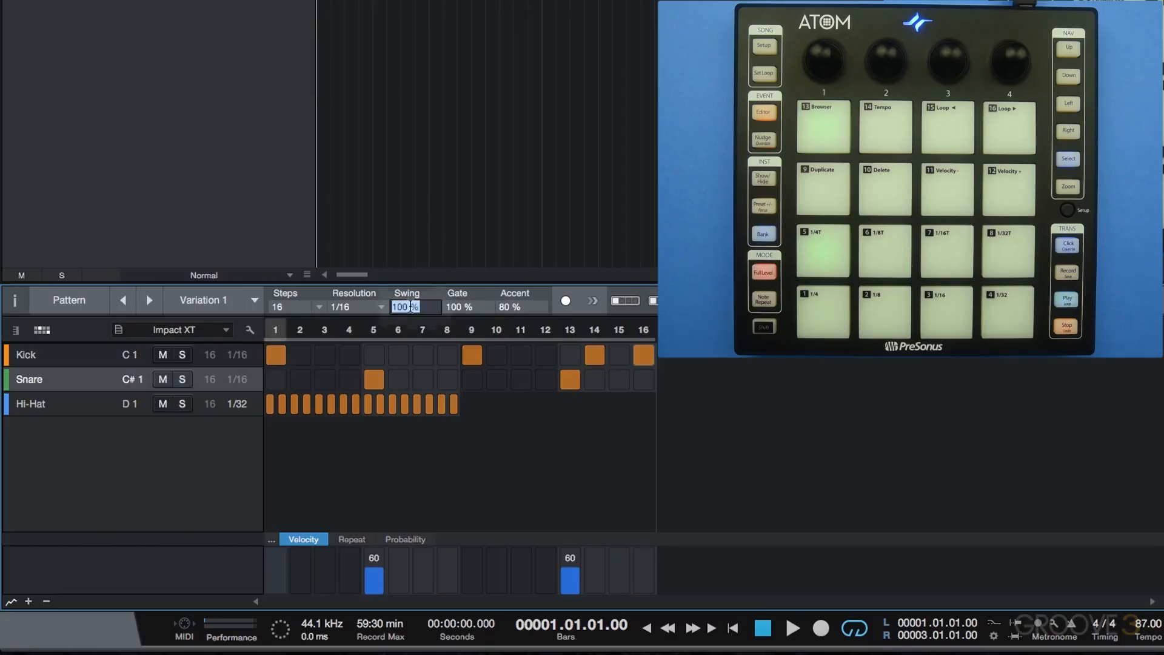
type("30")
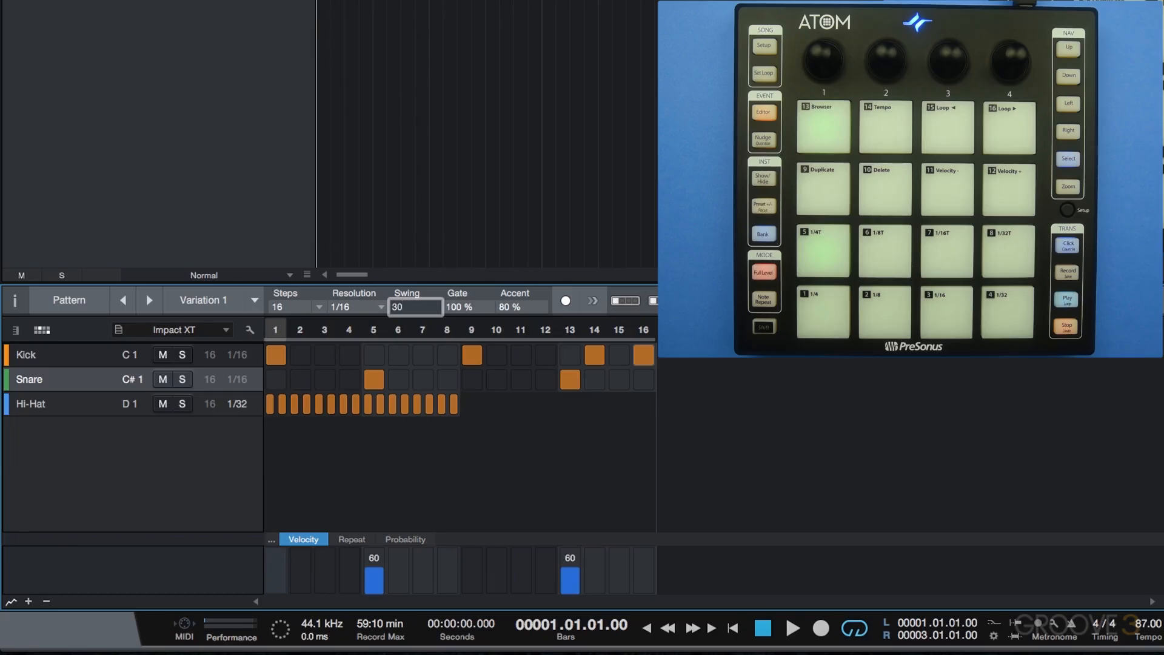
key("Return")
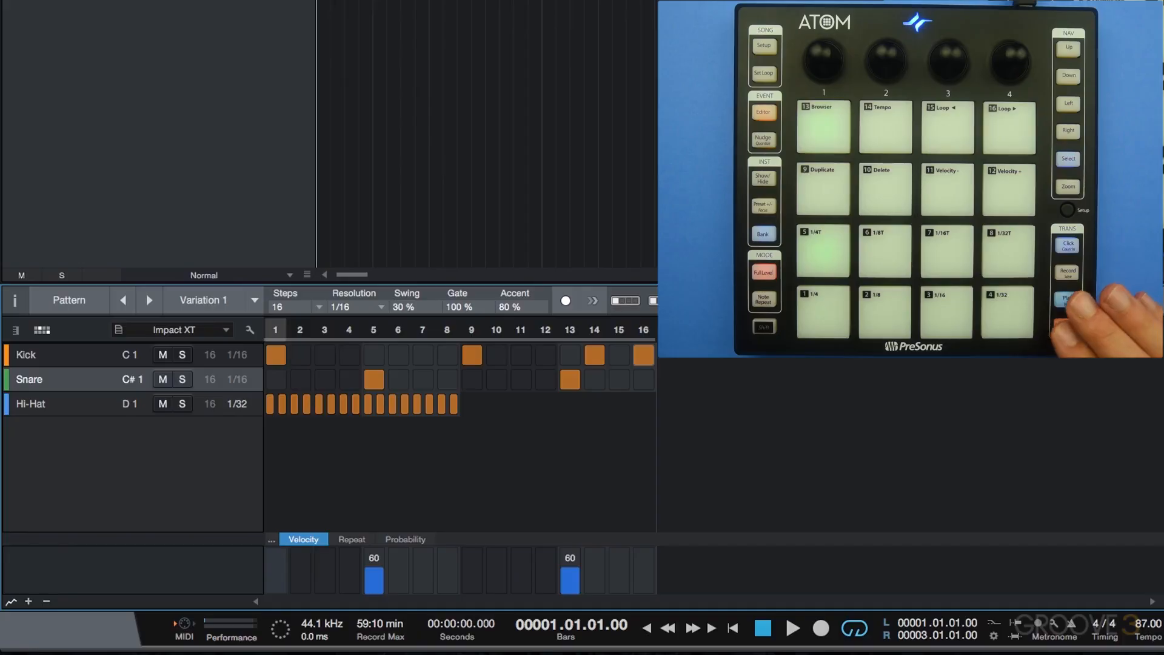
key("space")
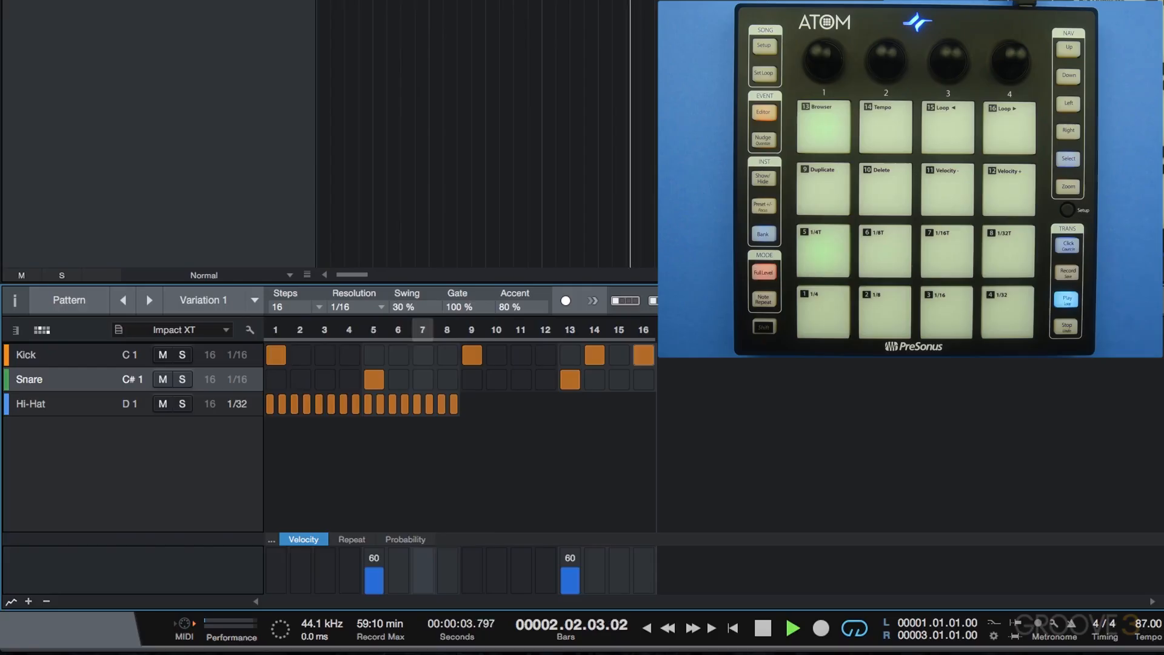
key("space")
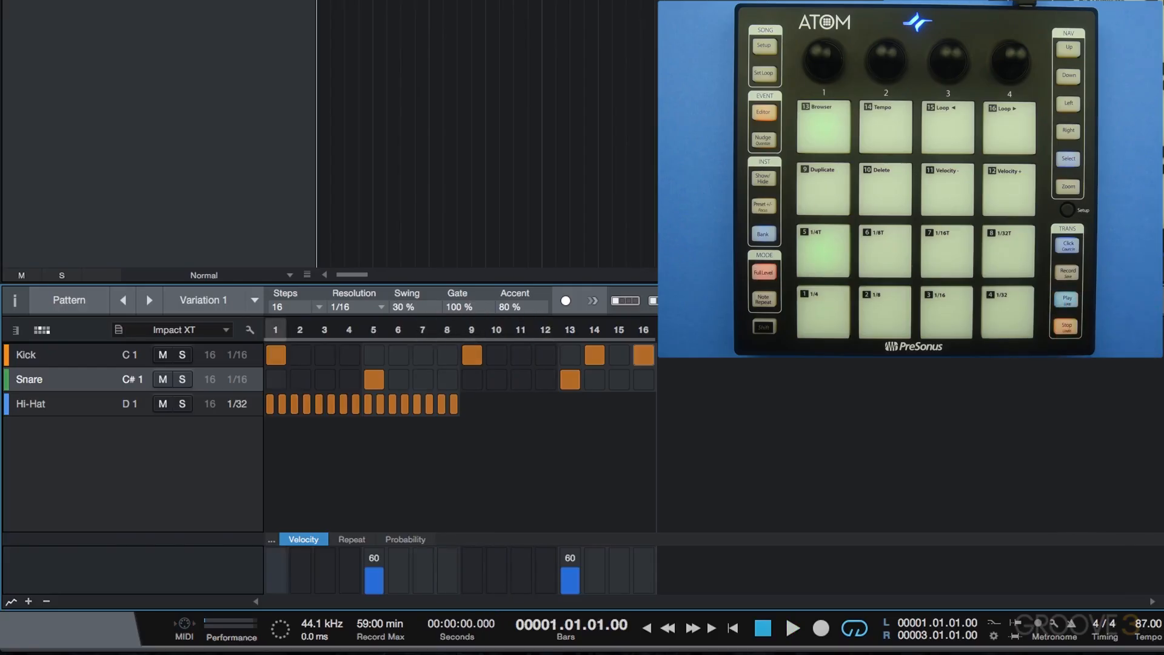